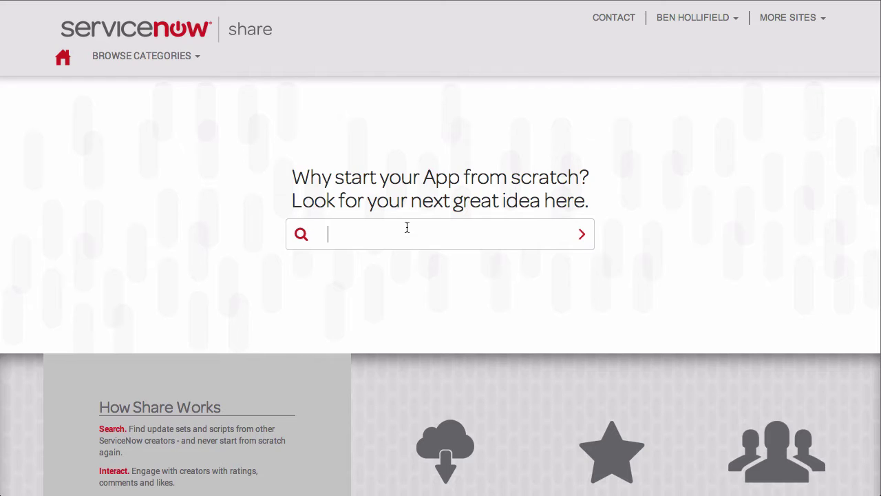
Step: Search Share for 'simple separation' and open the Simple Record Separation app page
click(406, 227)
text(simple separation)
key(Return)
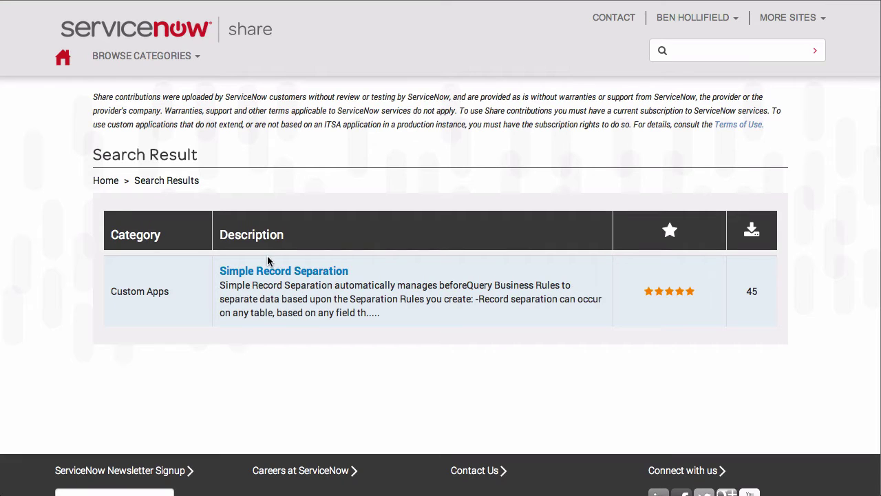
click(265, 272)
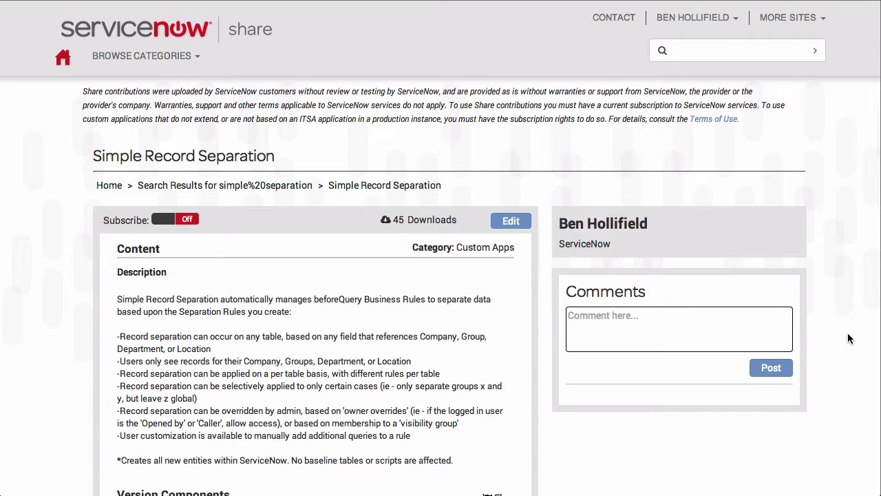
scroll(849, 338, down, 2)
scroll(849, 338, down, 1)
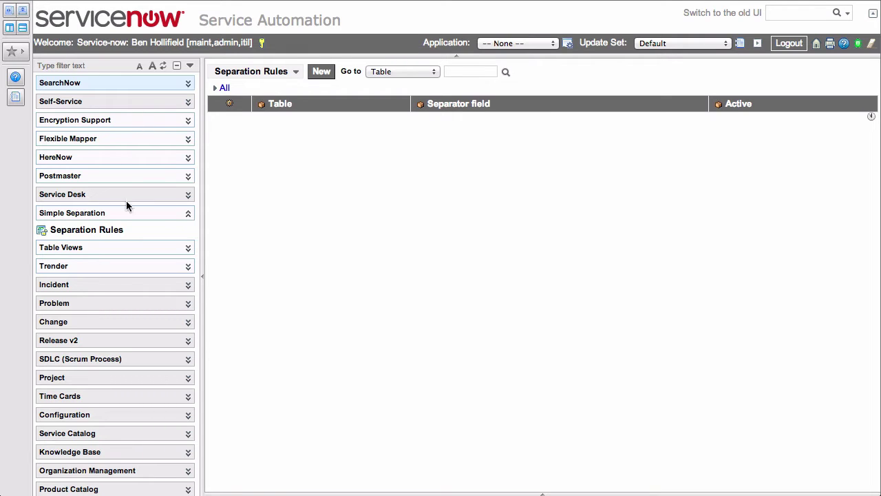
Step: Start a blank new rule from Simple Separation > Separation Rules
click(89, 231)
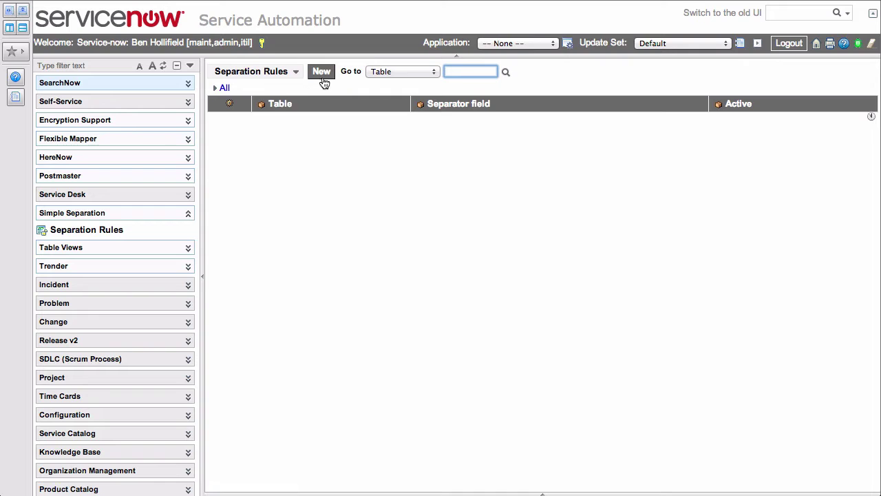
click(322, 74)
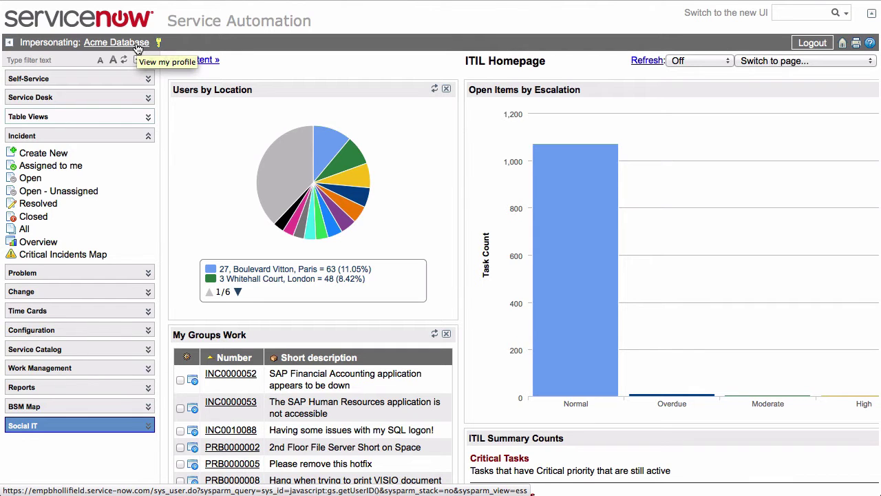
Step: Review the Acme Database user's open incidents, which span every assignment group
click(28, 179)
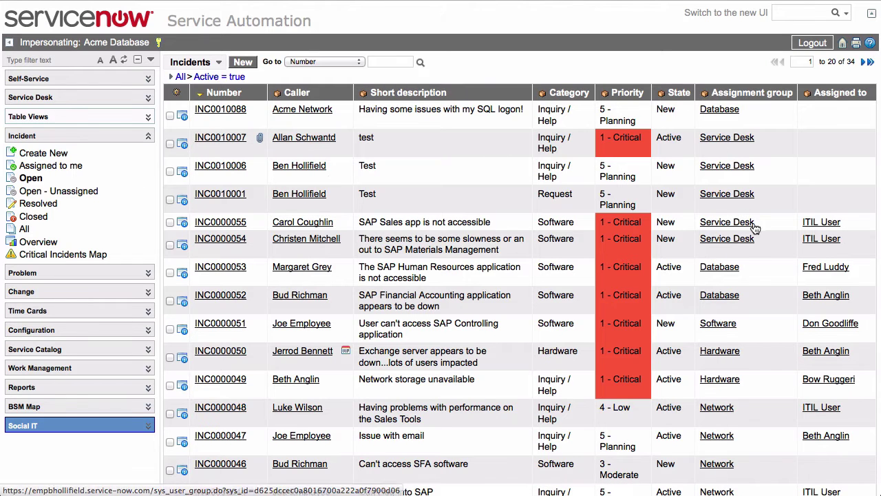
scroll(754, 413, down, 5)
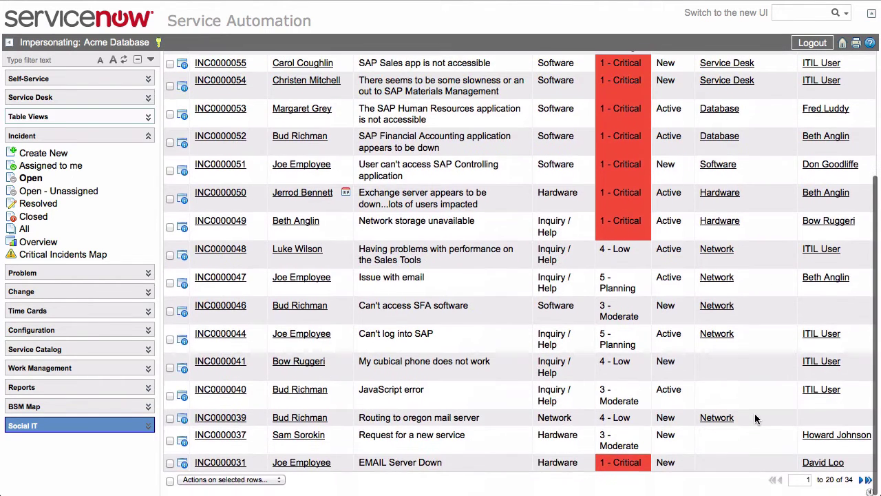
scroll(755, 413, up, 5)
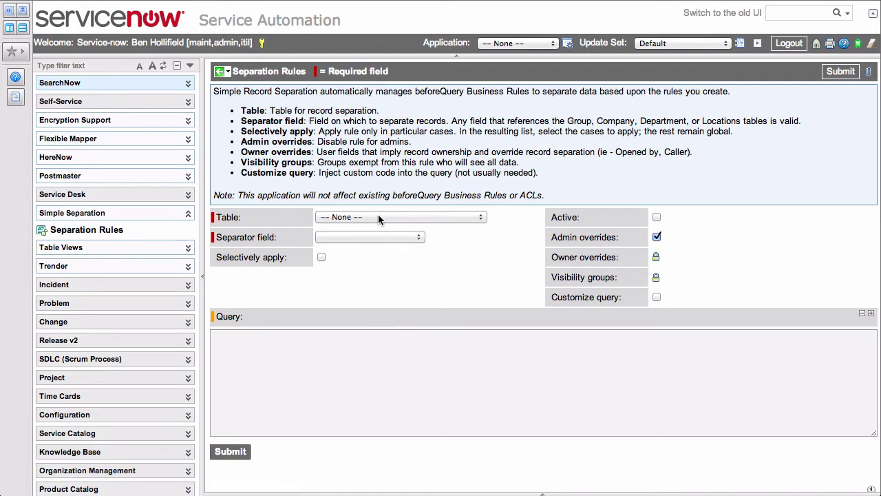
Step: Set the rule's table to Incident and its separator field to Assignment group, and mark it Active
click(378, 218)
scroll(378, 218, down, 10)
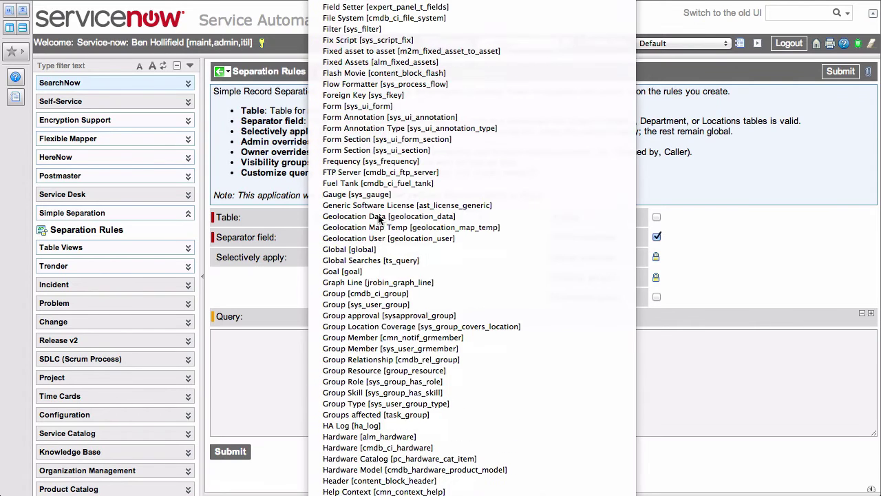
click(377, 218)
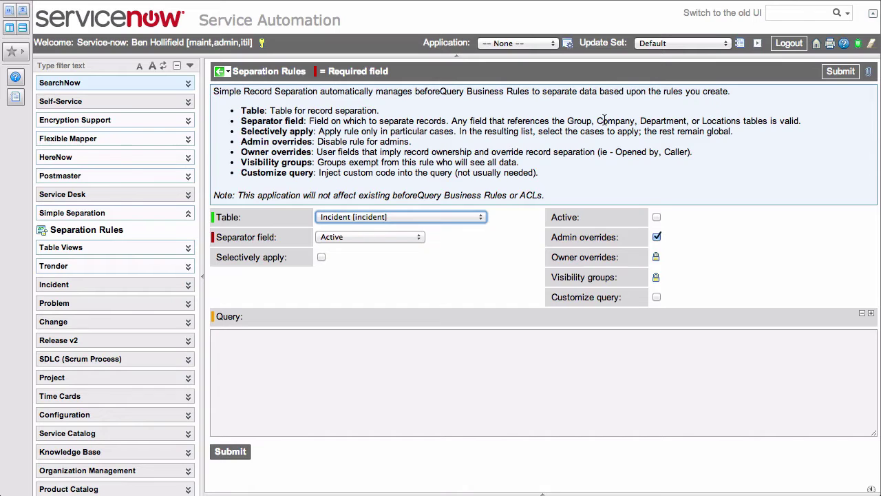
click(403, 237)
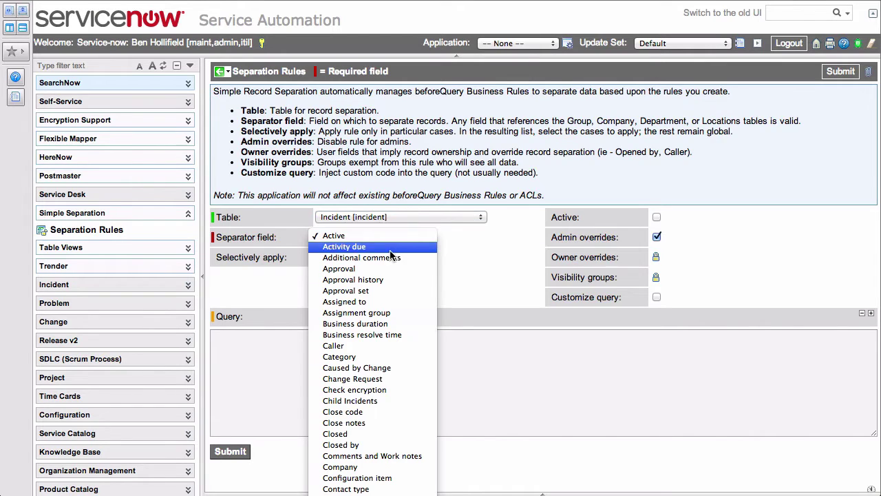
click(372, 269)
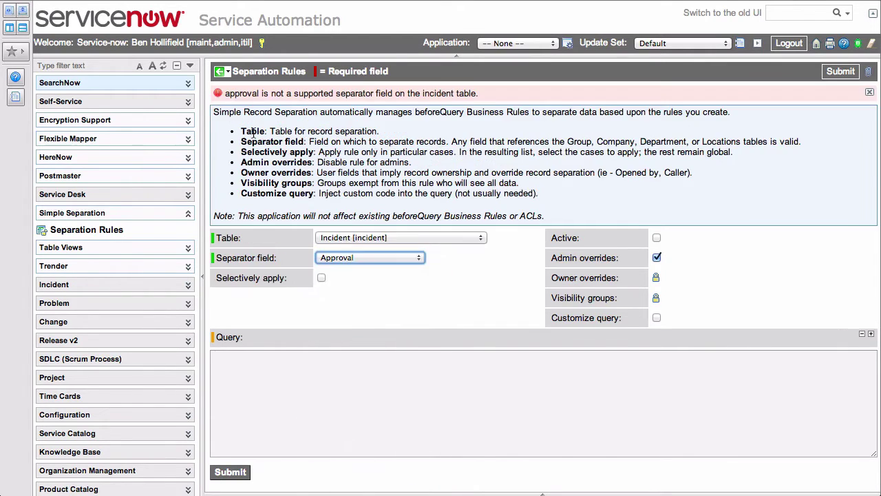
click(419, 256)
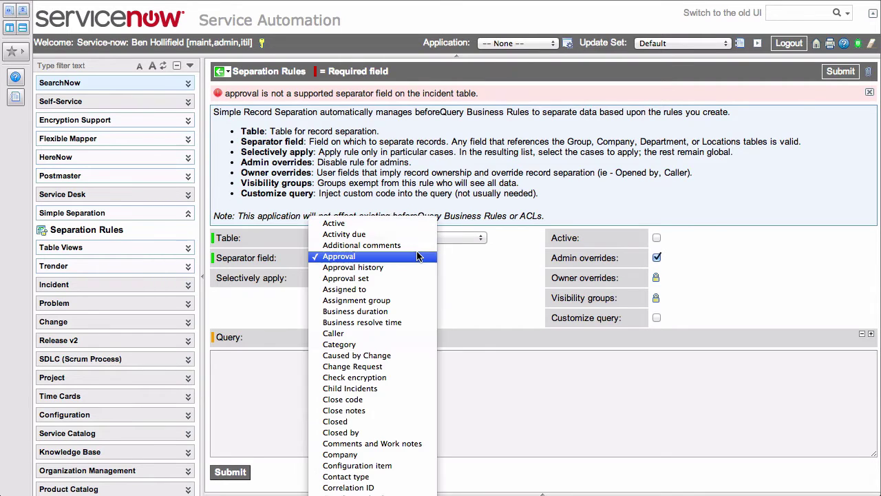
click(344, 300)
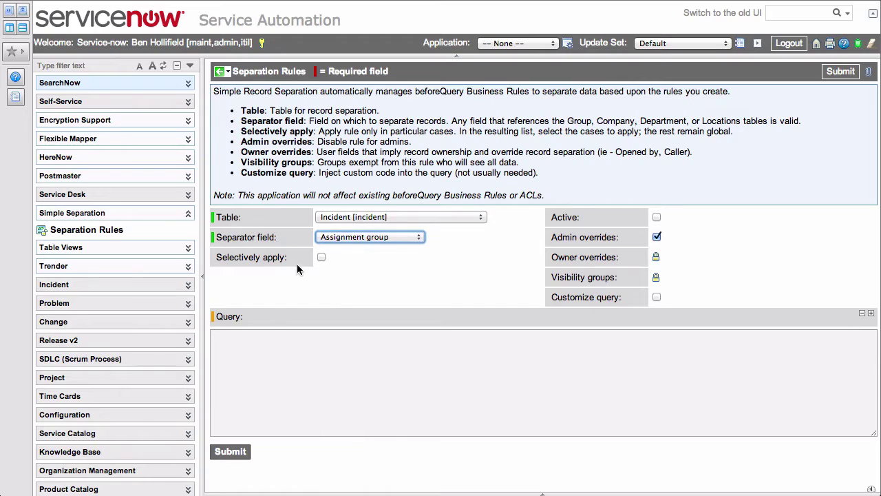
click(657, 218)
Step: Save the new Incident separation rule from the form header menu
right_click(549, 73)
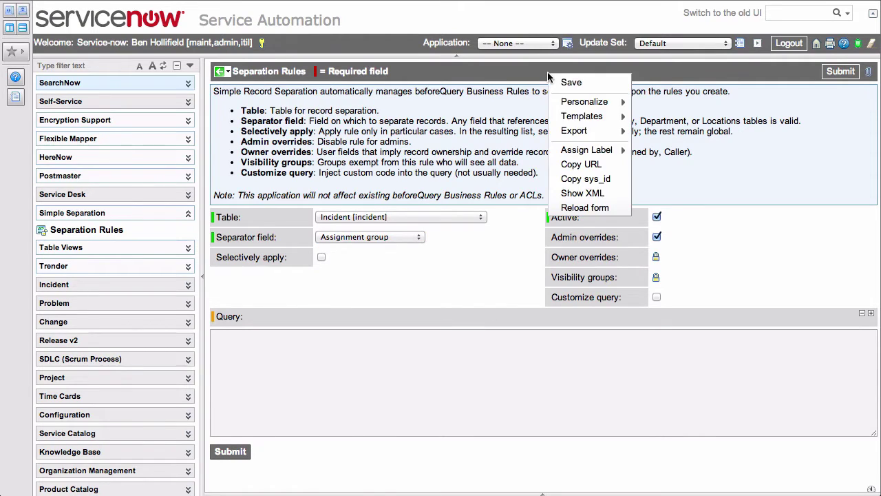
click(563, 83)
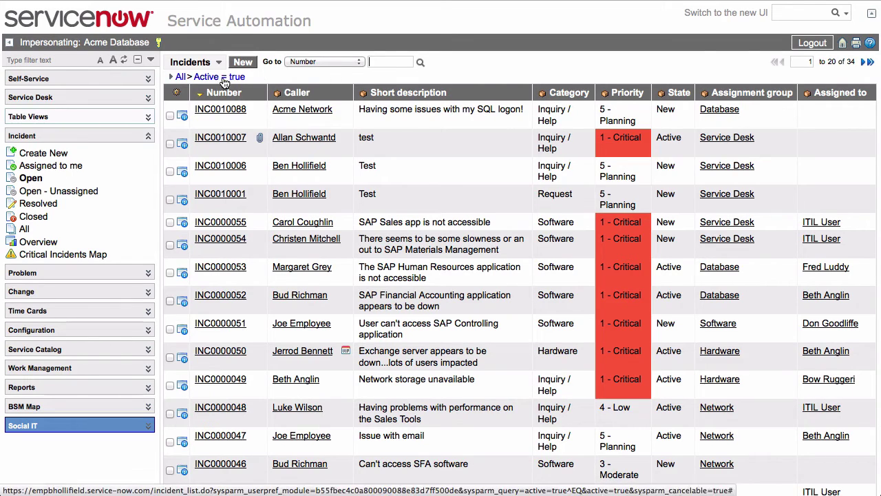
Step: Confirm Acme Database sees 3 Database incidents, then impersonate Acme Network and list its open incidents
click(33, 191)
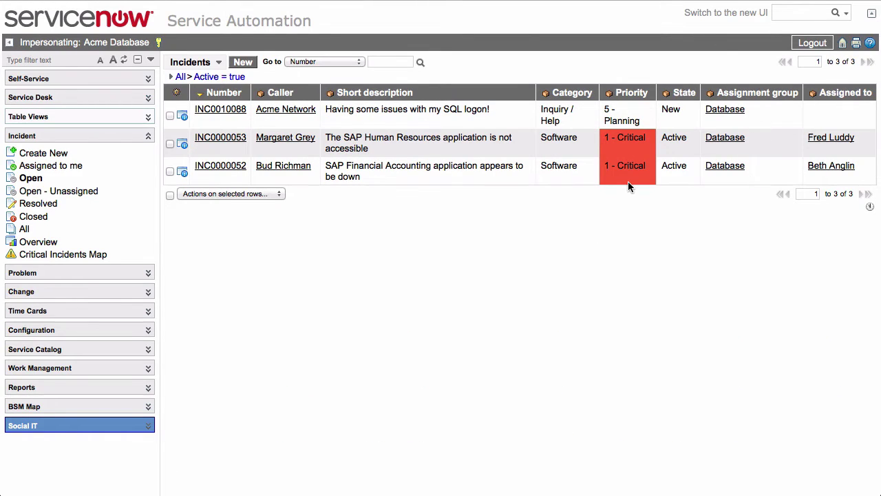
click(157, 42)
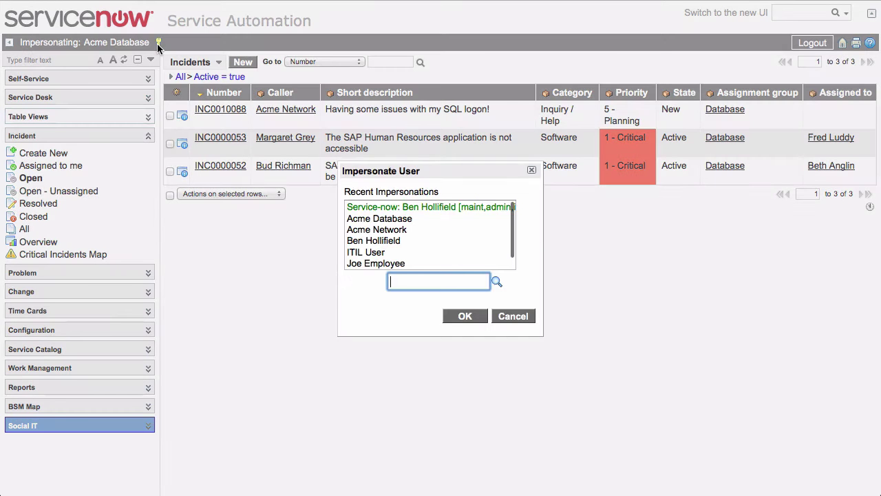
click(366, 233)
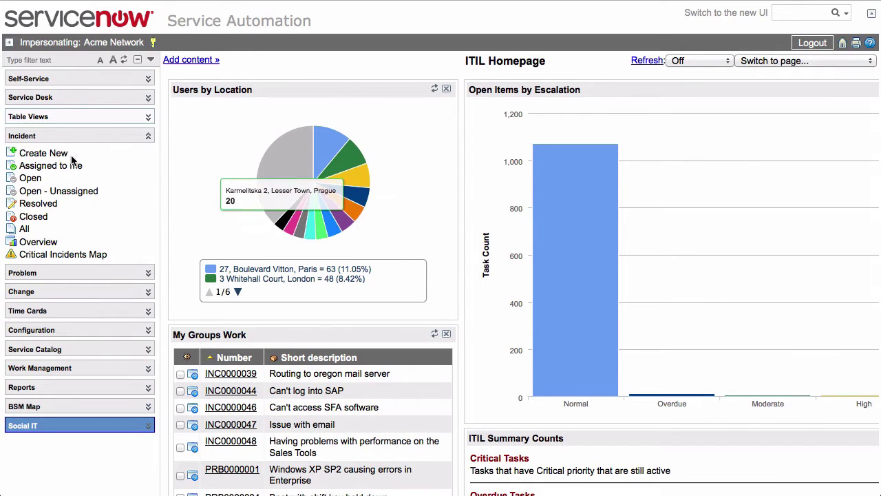
click(31, 178)
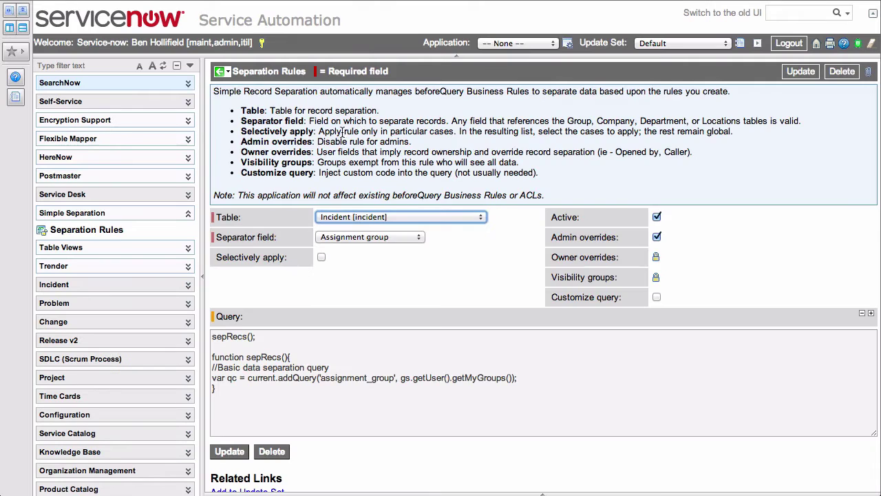
Step: Switch the rule to selective application and add the Database and Network groups
click(449, 282)
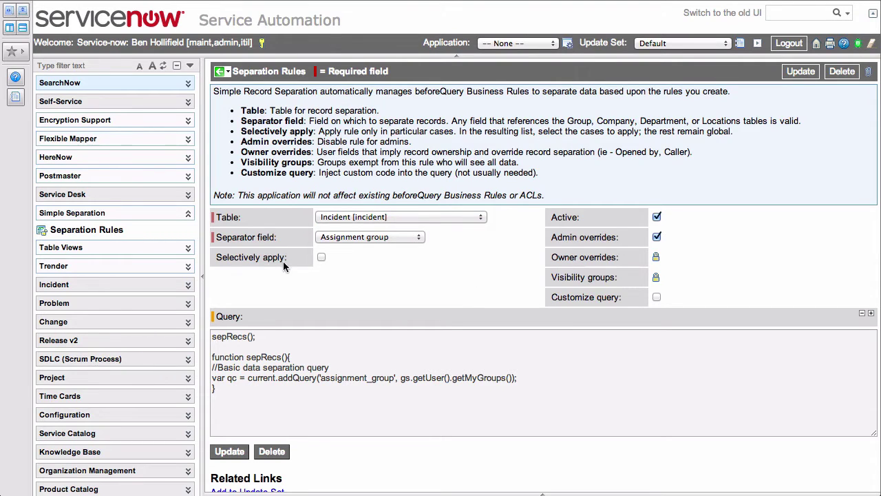
click(320, 257)
click(319, 278)
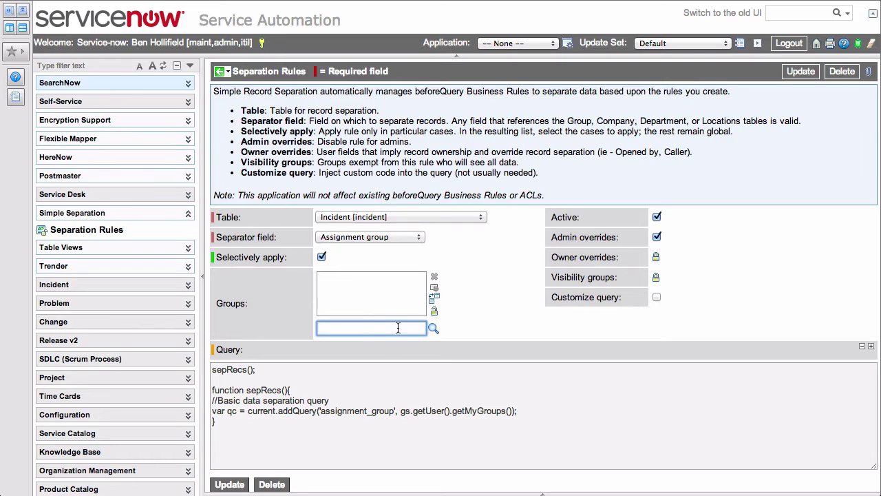
text(database)
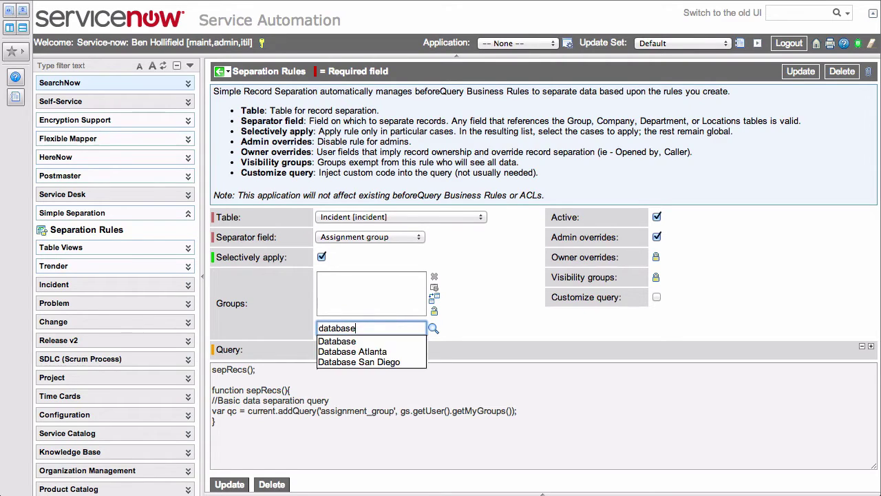
click(379, 341)
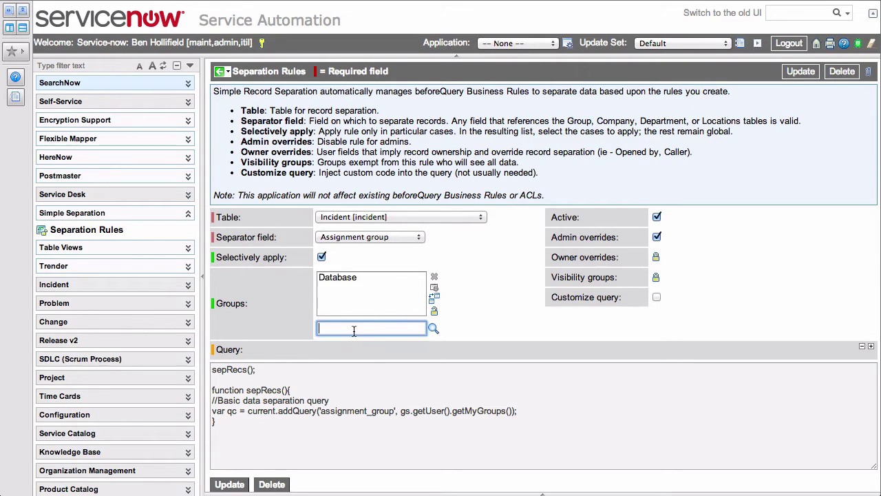
text(network)
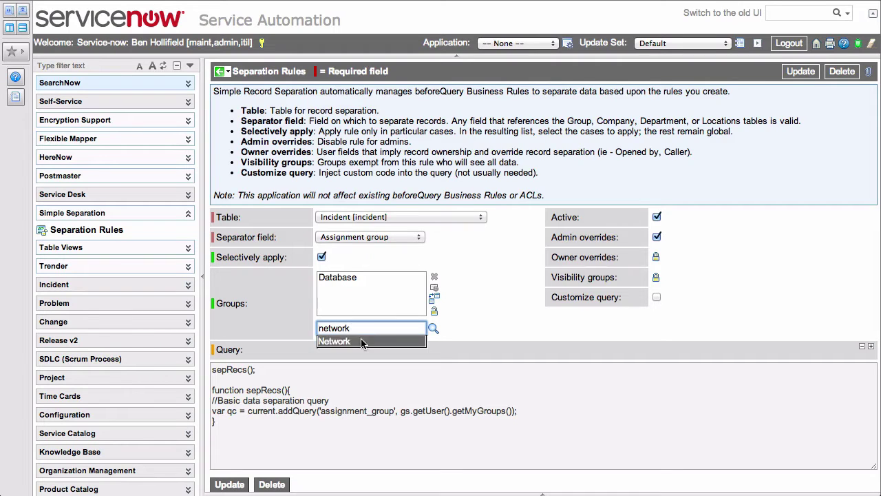
click(362, 341)
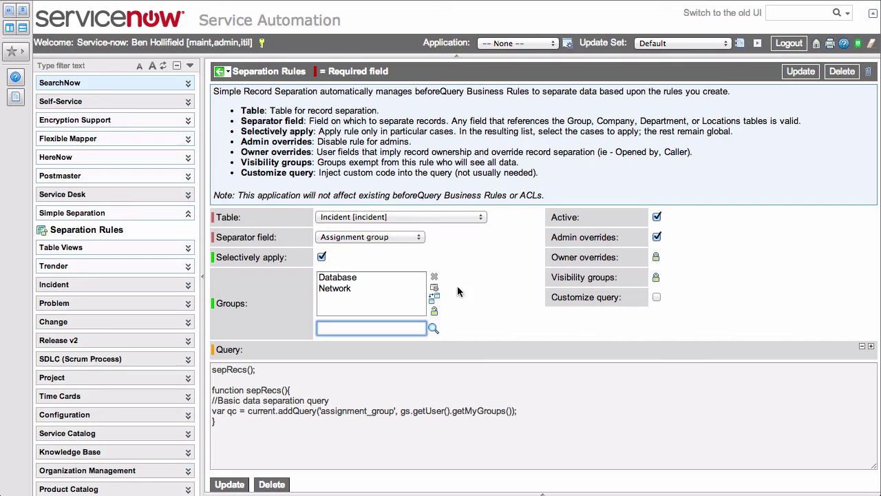
click(434, 311)
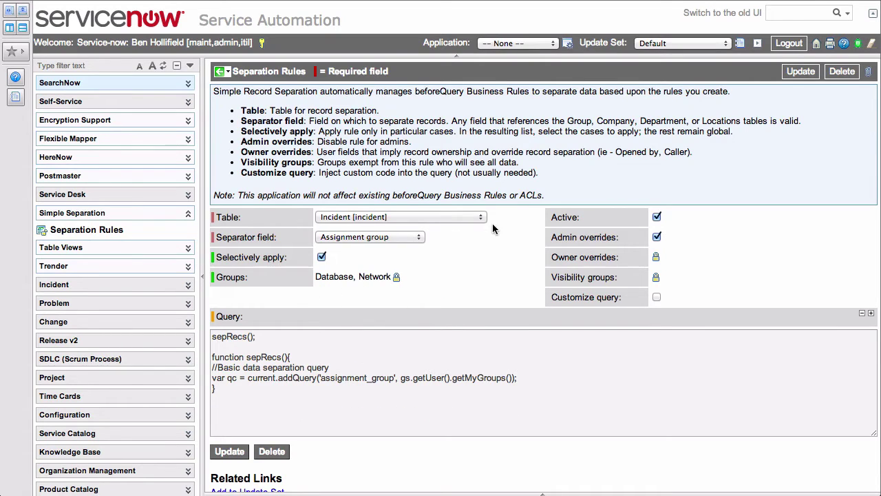
Step: Save the group-limited rule and refresh Acme Network's active incidents list, now 52 records
right_click(451, 76)
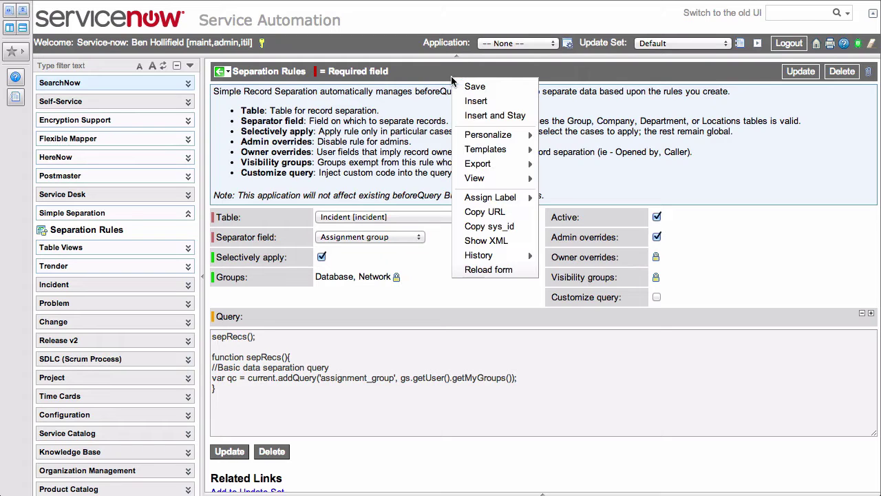
click(469, 86)
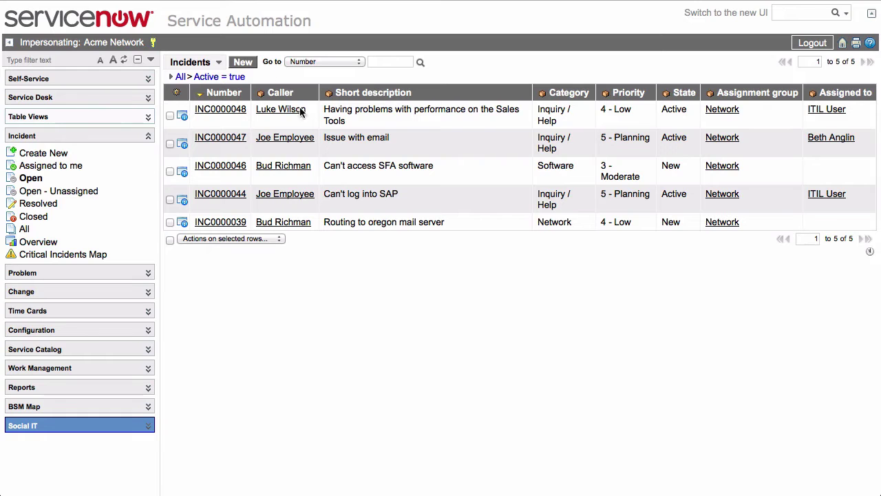
click(232, 78)
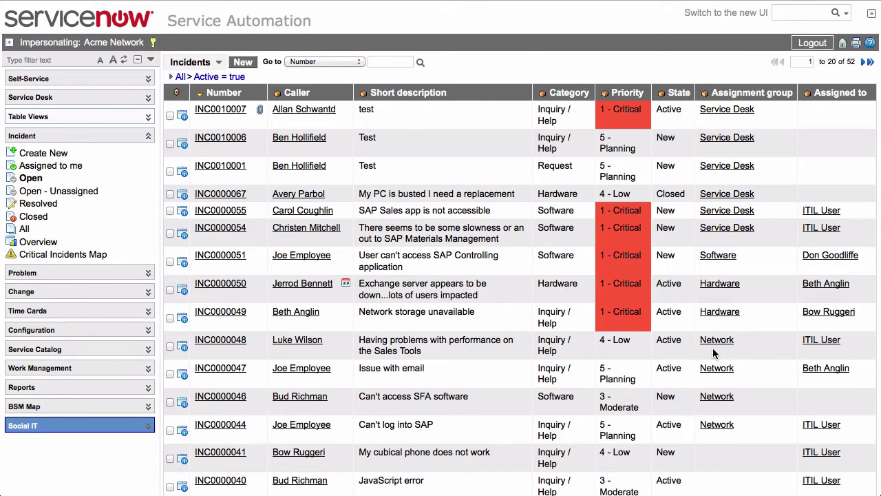
scroll(741, 323, down, 3)
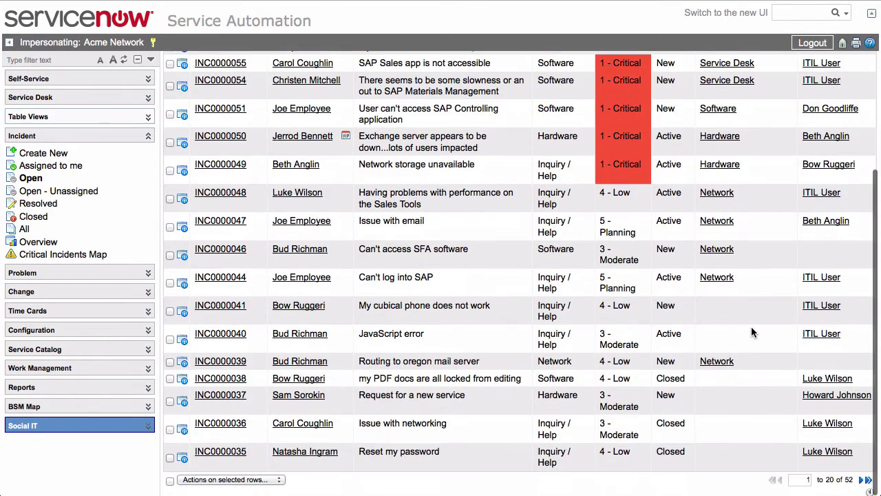
scroll(752, 332, up, 3)
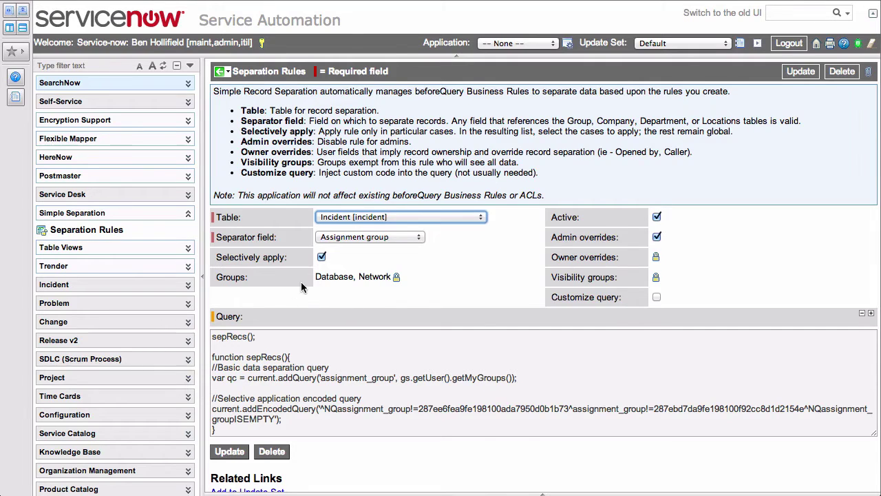
Step: Remove Network and Database from the rule's Groups, leaving the list empty
click(396, 276)
click(338, 288)
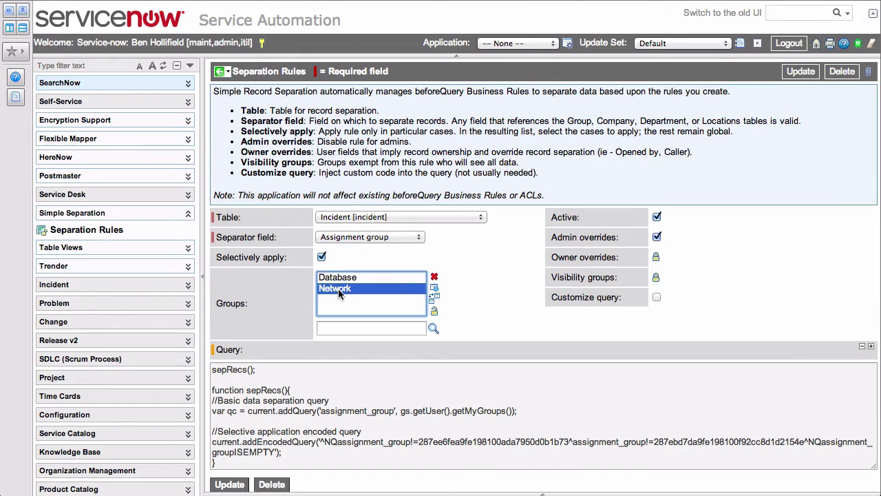
click(434, 276)
click(351, 277)
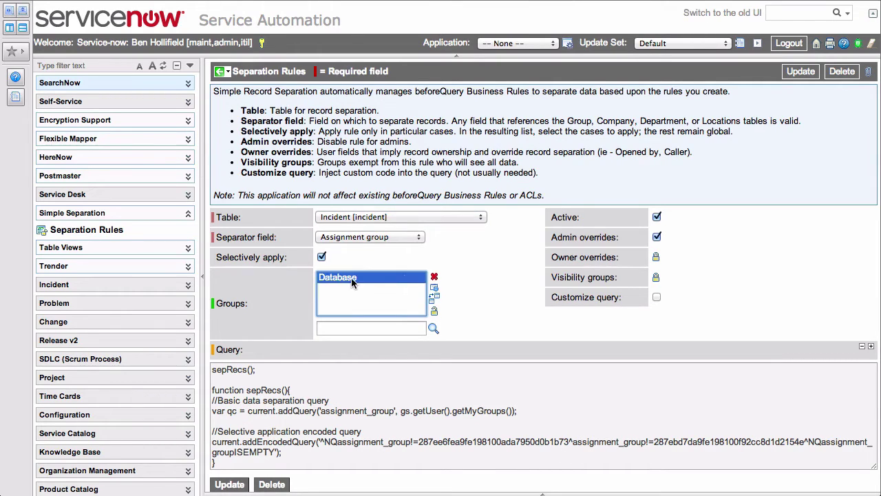
click(434, 276)
click(433, 313)
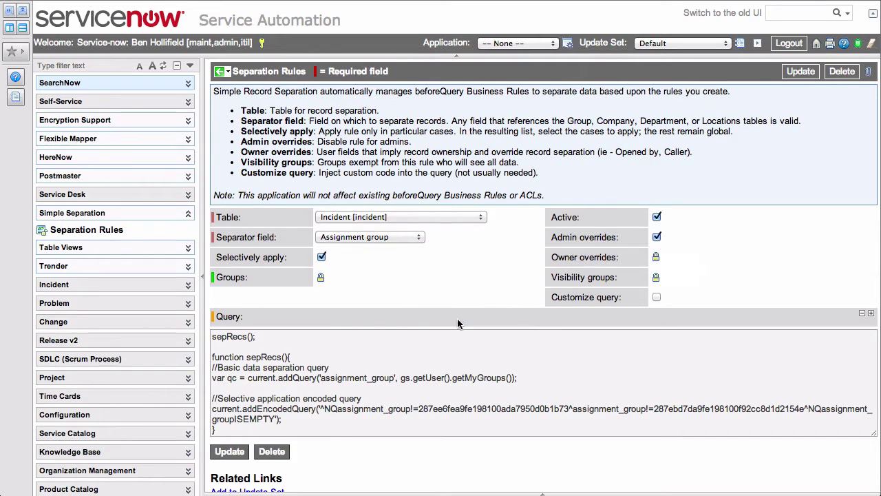
Step: Add Caller to the rule's Owner overrides and save the rule
click(656, 257)
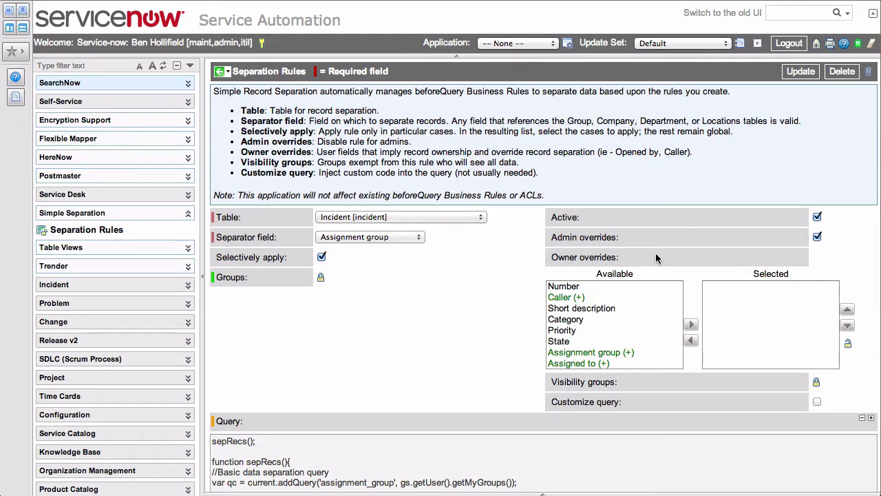
mouse_move(656, 257)
double_click(565, 297)
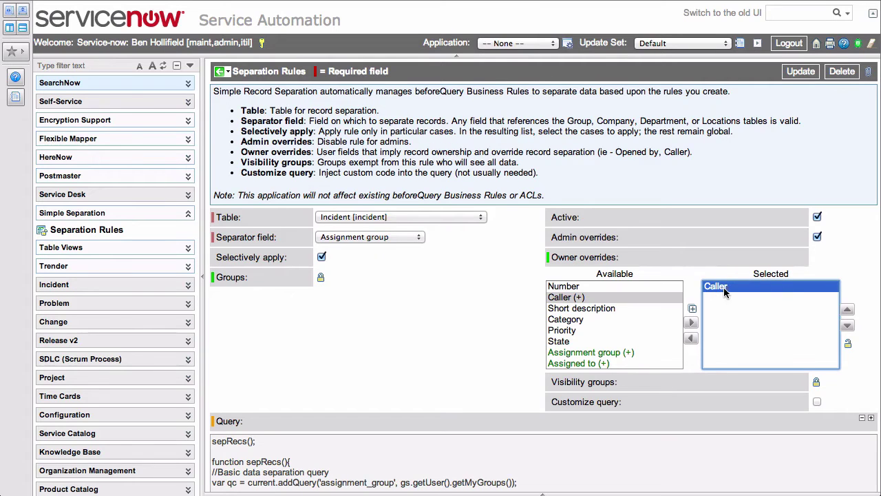
click(847, 343)
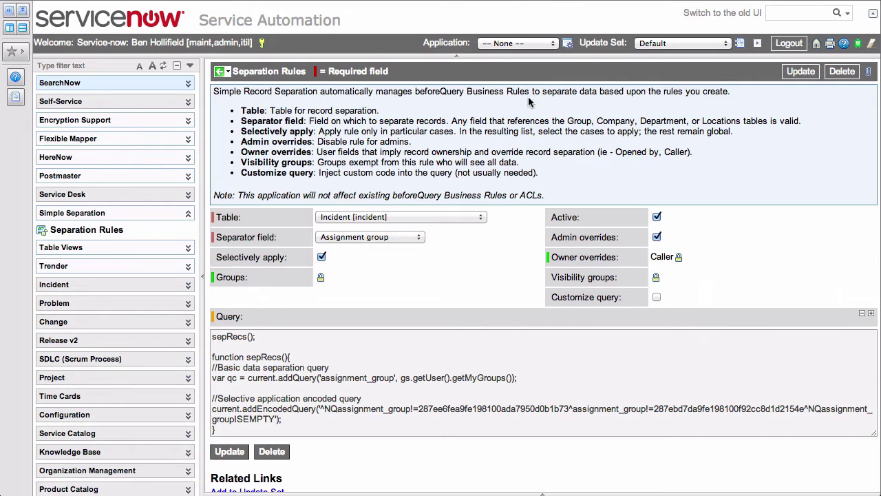
right_click(517, 79)
click(537, 88)
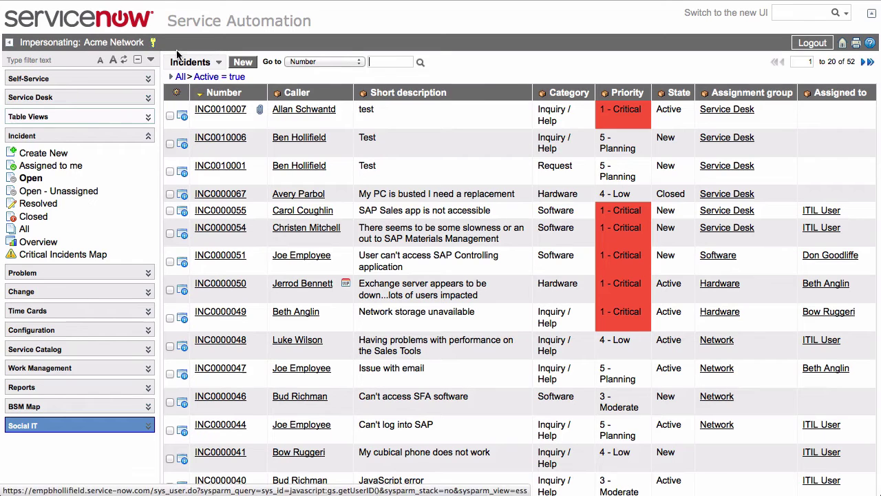
Step: Reload Acme Network's Active = true incident list to show its six active incidents
click(220, 78)
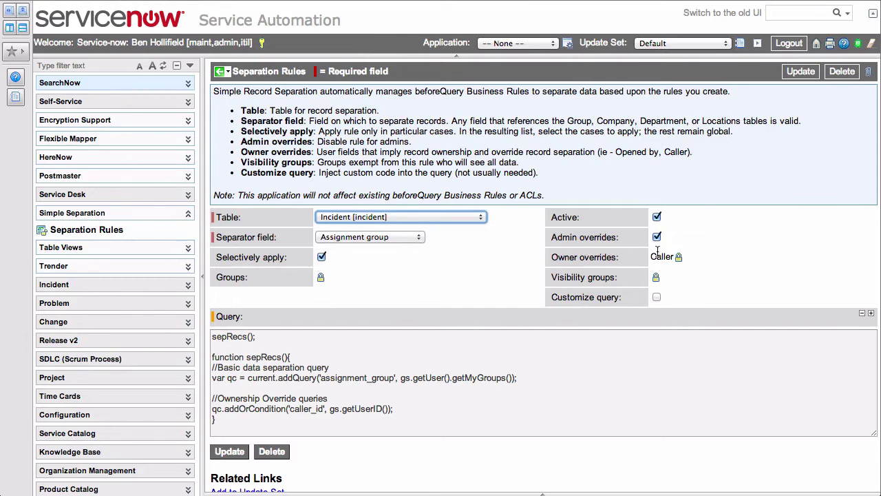
Step: Remove Caller from the rule's owner overrides, leaving that field empty
click(679, 257)
click(720, 286)
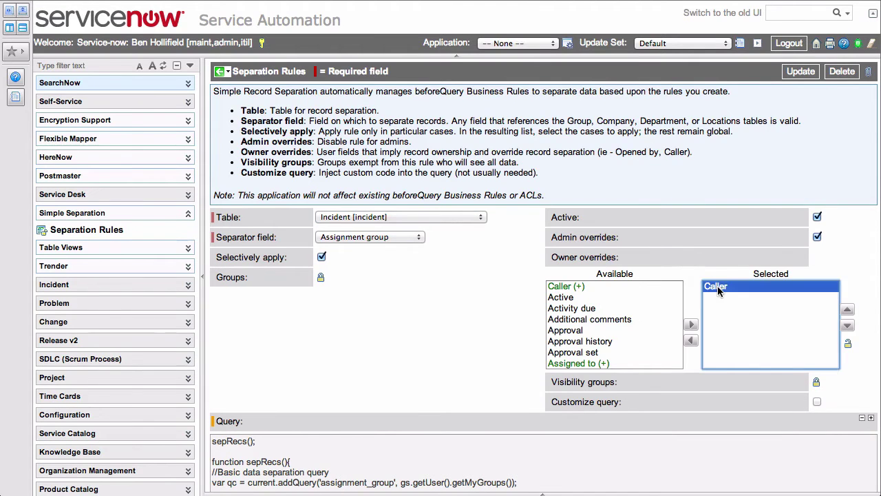
click(691, 340)
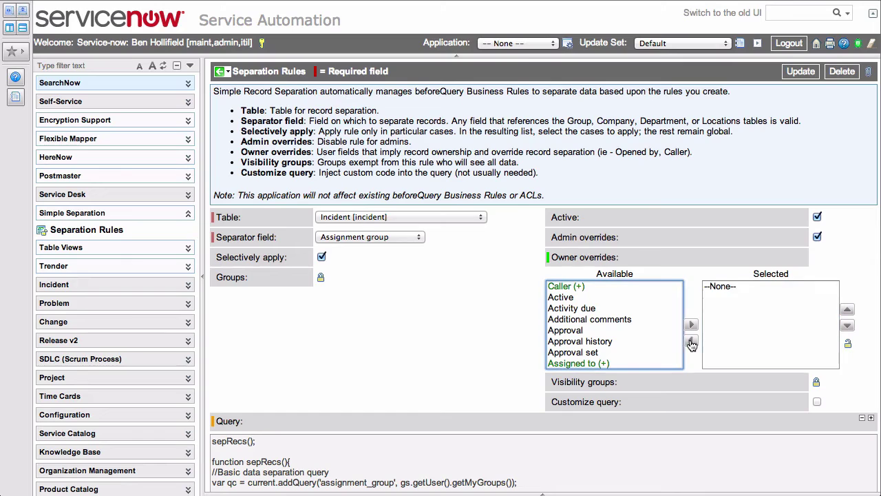
click(848, 344)
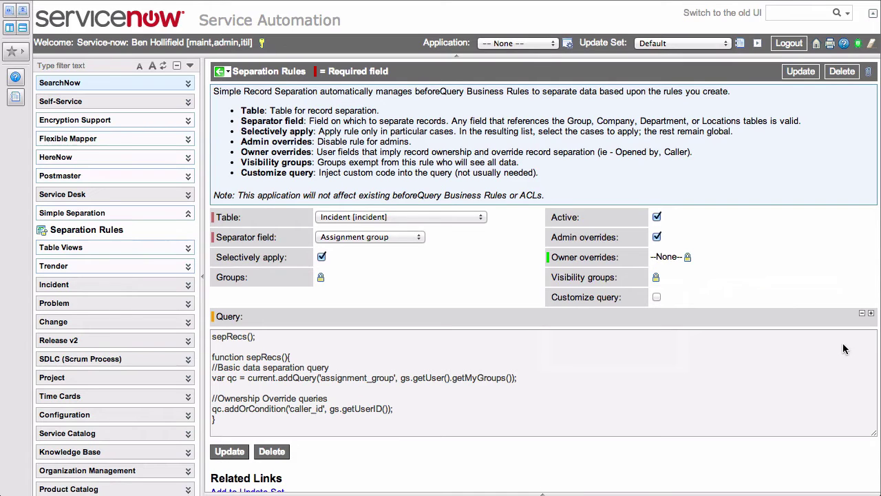
Step: Add Network to the rule's visibility groups
click(656, 278)
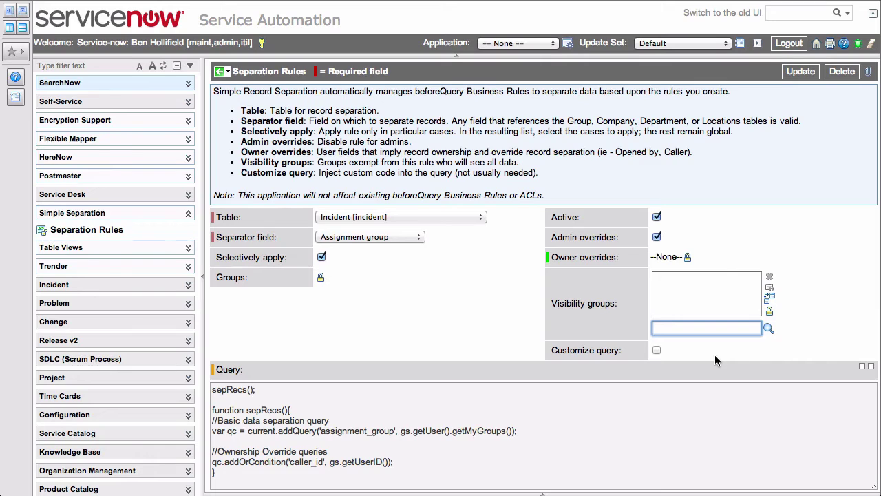
text(network)
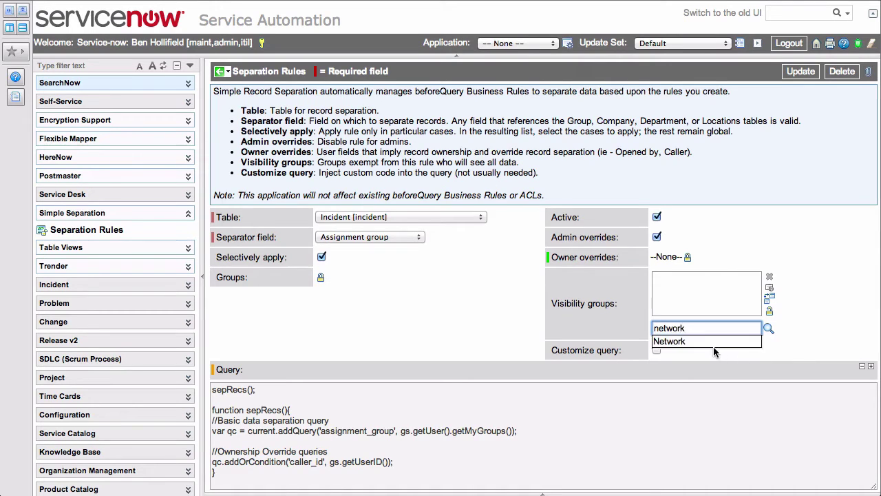
click(707, 343)
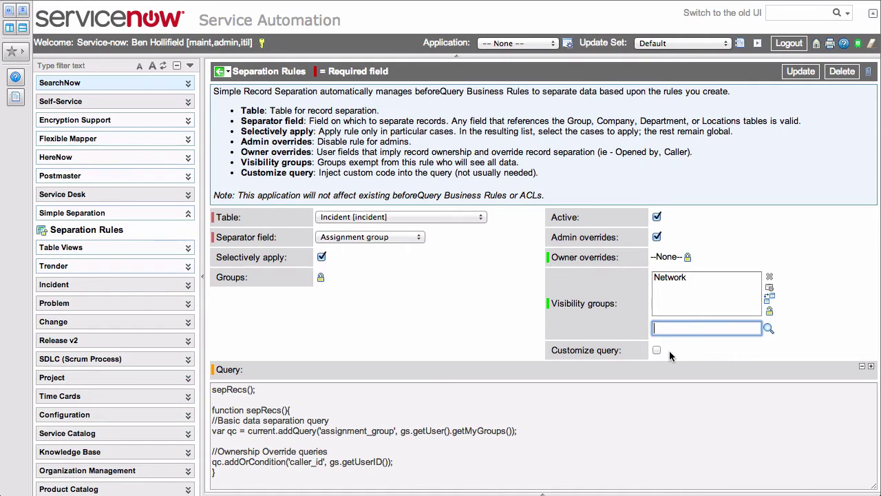
click(768, 311)
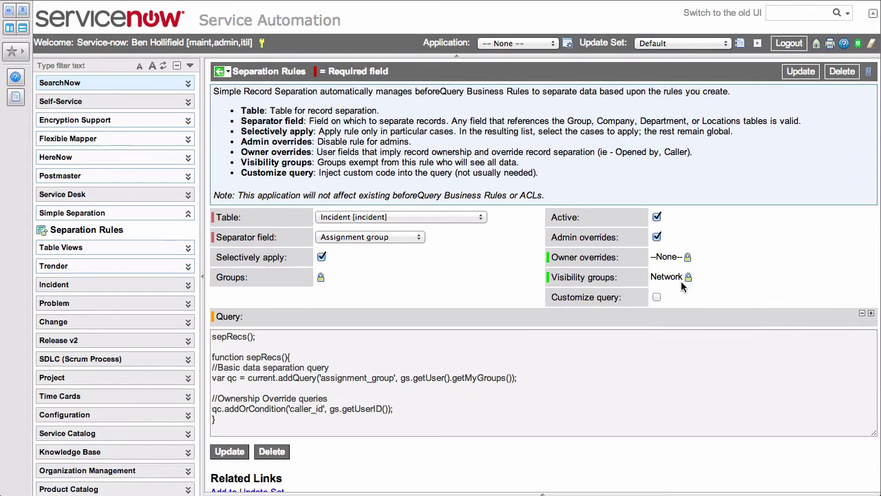
Step: Save the rule with the Network visibility group; Acme Network's active incidents list now shows 34
right_click(552, 80)
click(569, 83)
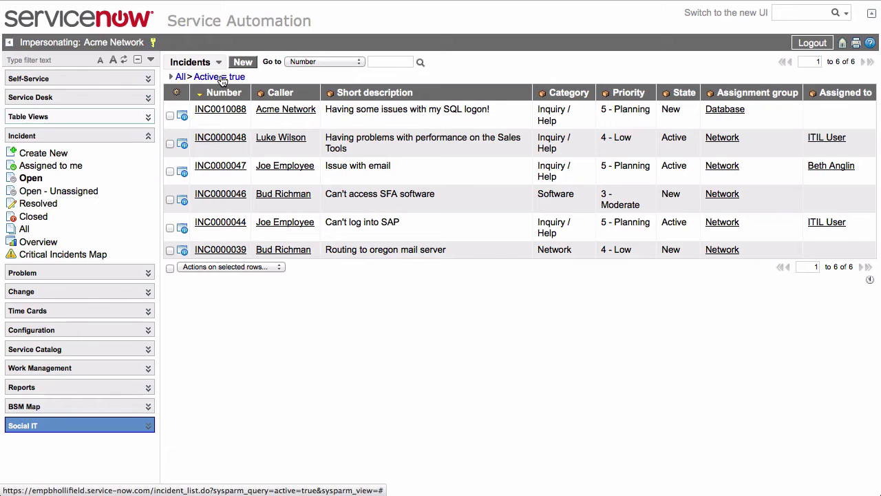
click(221, 79)
scroll(788, 194, down, 3)
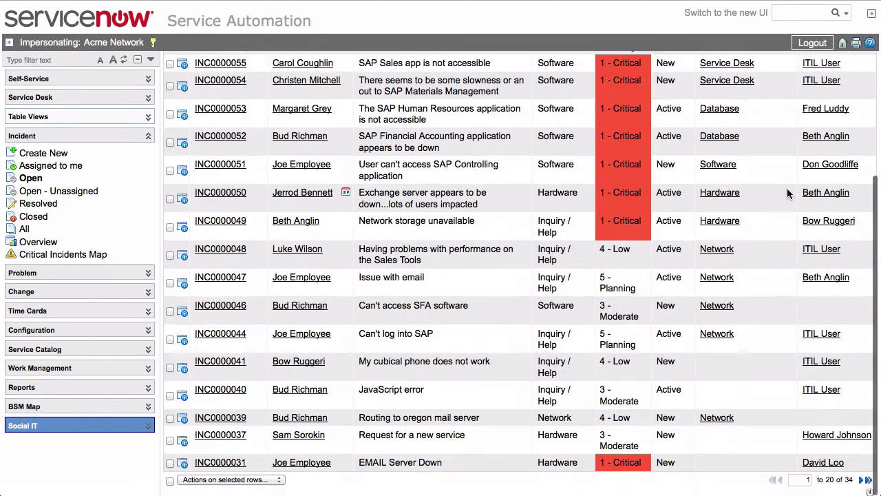
scroll(788, 194, up, 3)
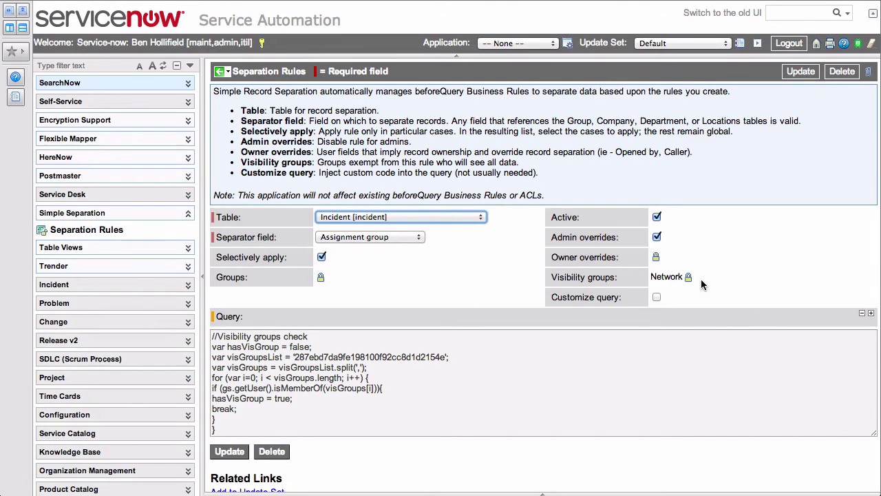
Step: Remove Network from the rule's visibility groups
click(689, 278)
click(734, 278)
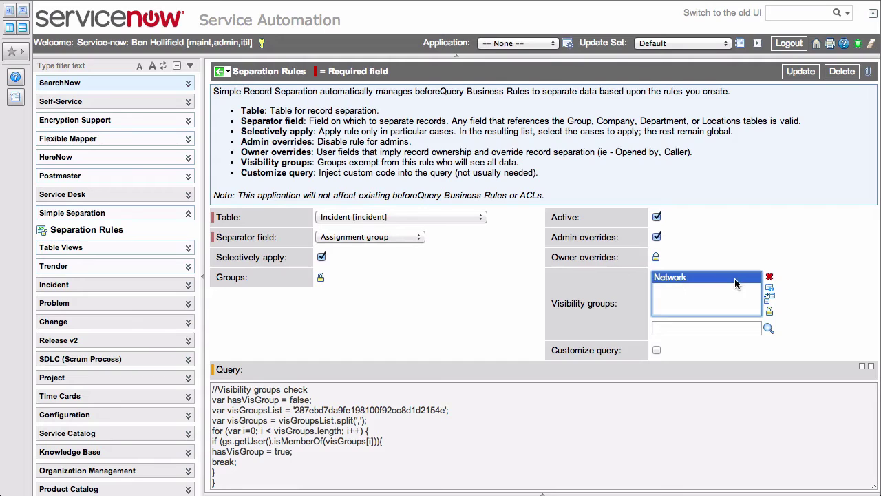
click(769, 277)
click(769, 310)
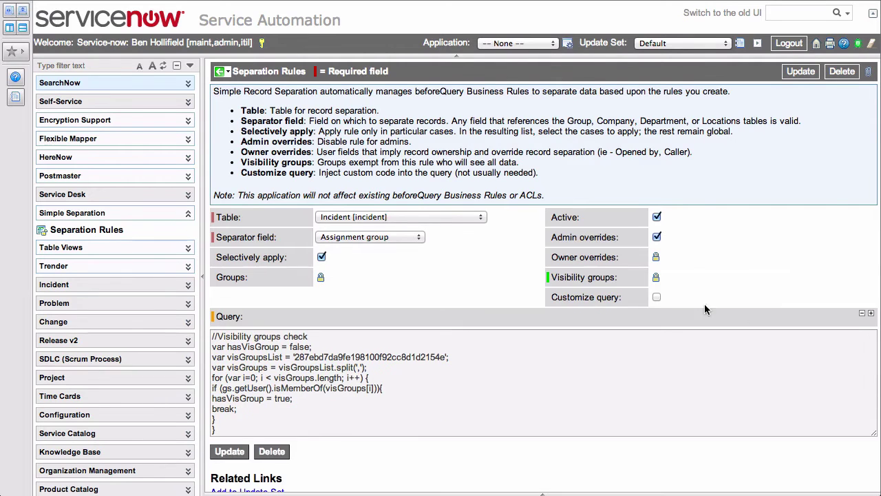
Step: Toggle Customize query on and back off, then save the rule with its basic assignment-group query
click(657, 298)
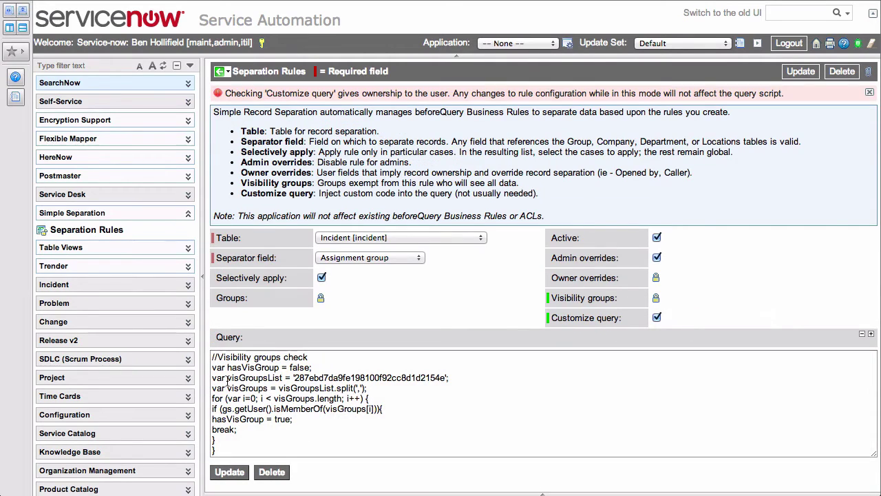
scroll(272, 379, down, 5)
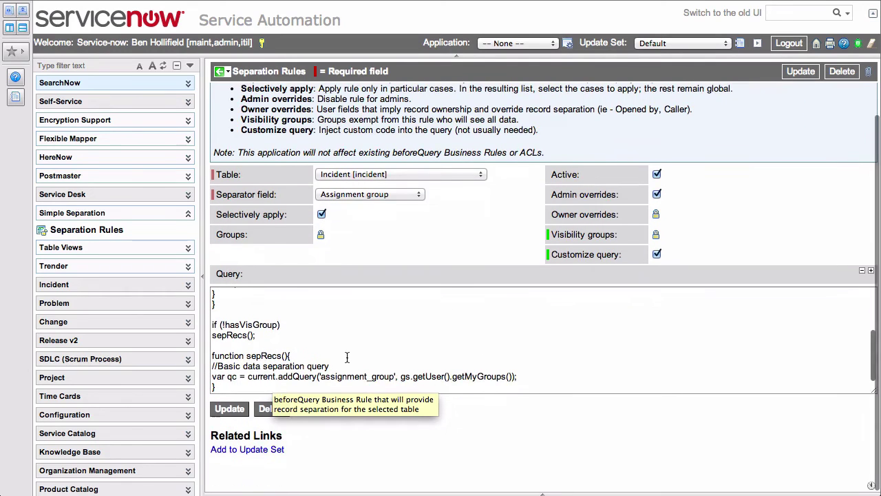
scroll(350, 357, up, 2)
scroll(350, 356, up, 5)
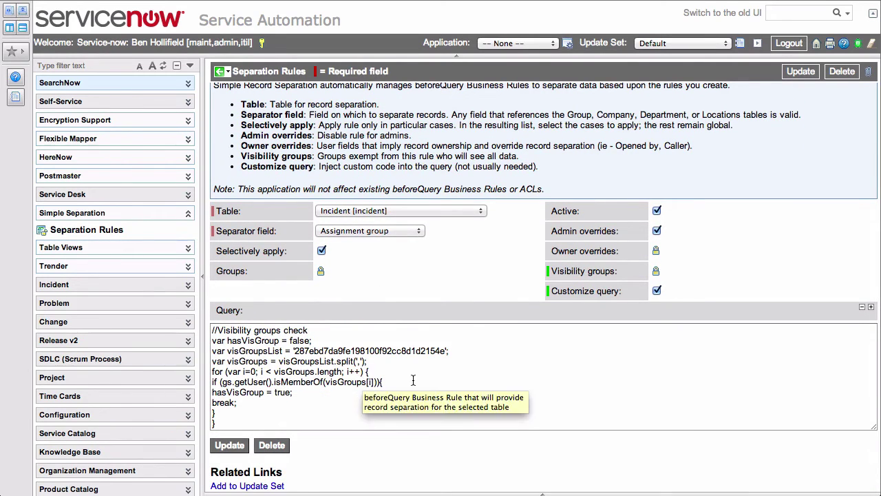
click(656, 291)
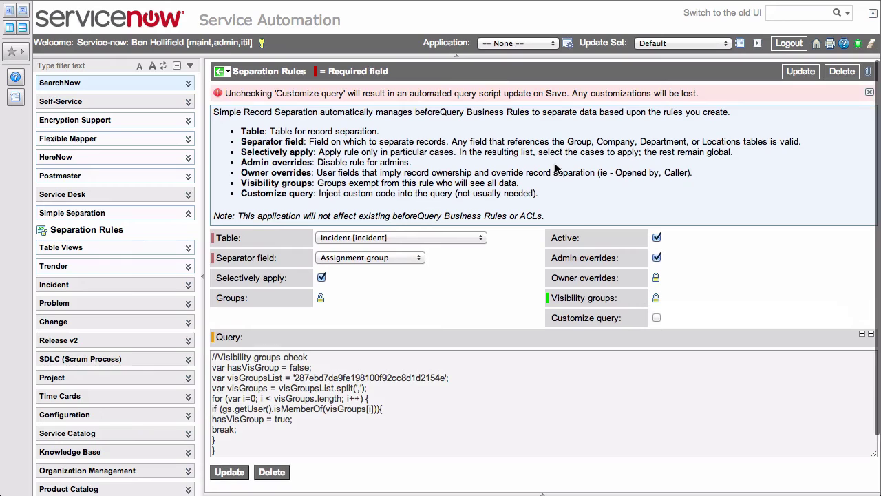
right_click(497, 72)
click(517, 80)
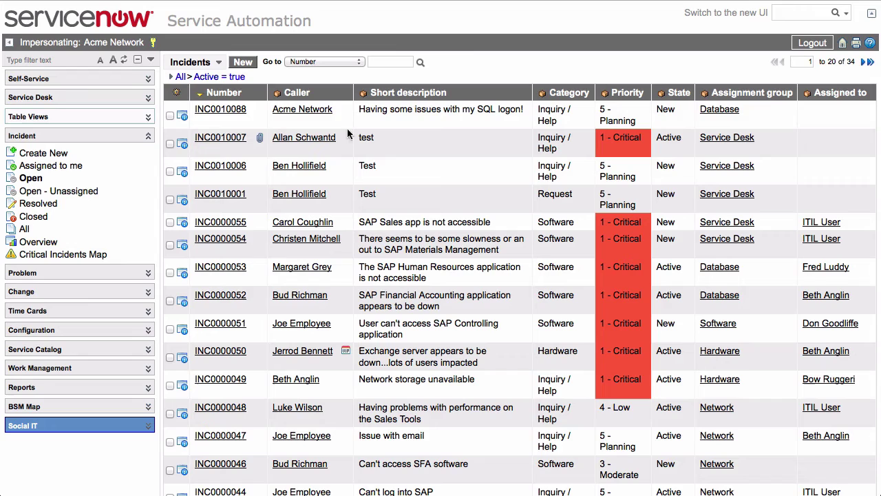
Step: Reload Acme Network's incidents (now 5 Network records) and open the full list of all 17 problems
click(233, 77)
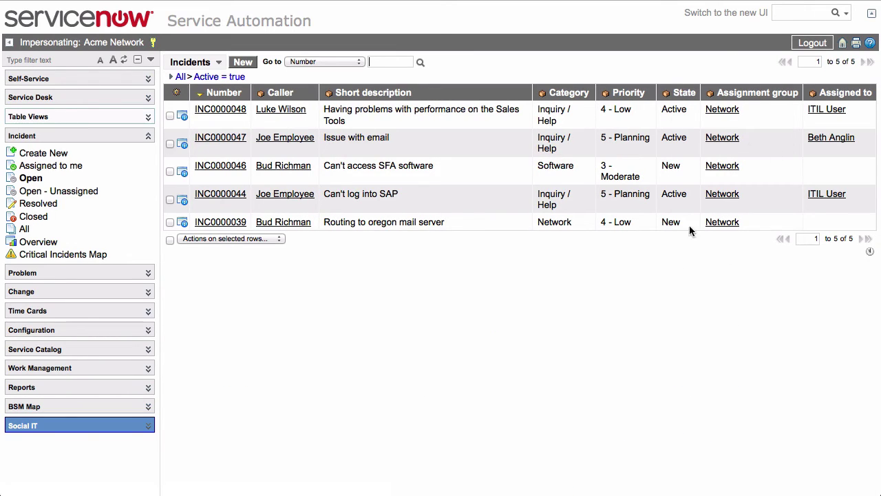
click(54, 62)
click(149, 273)
click(37, 324)
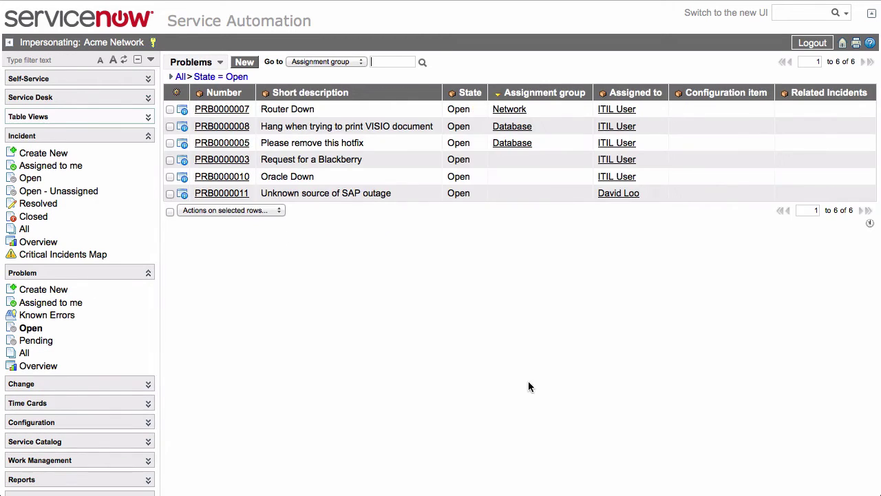
click(180, 77)
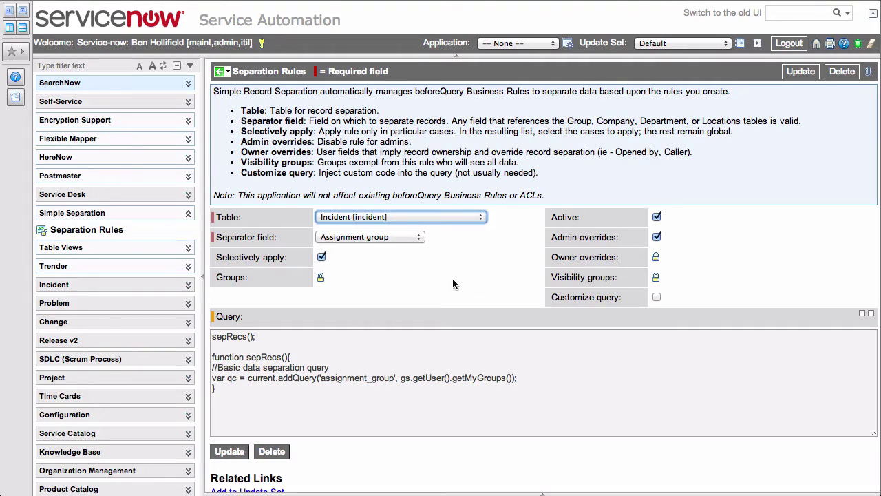
Step: Change the separation rule's table from Incident to Task [task] and save it
click(508, 275)
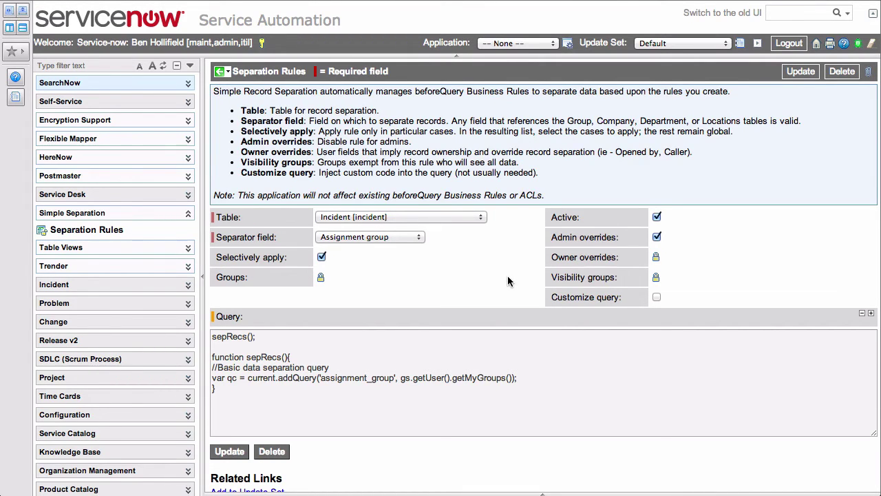
click(445, 221)
scroll(445, 221, down, 20)
right_click(461, 80)
click(465, 84)
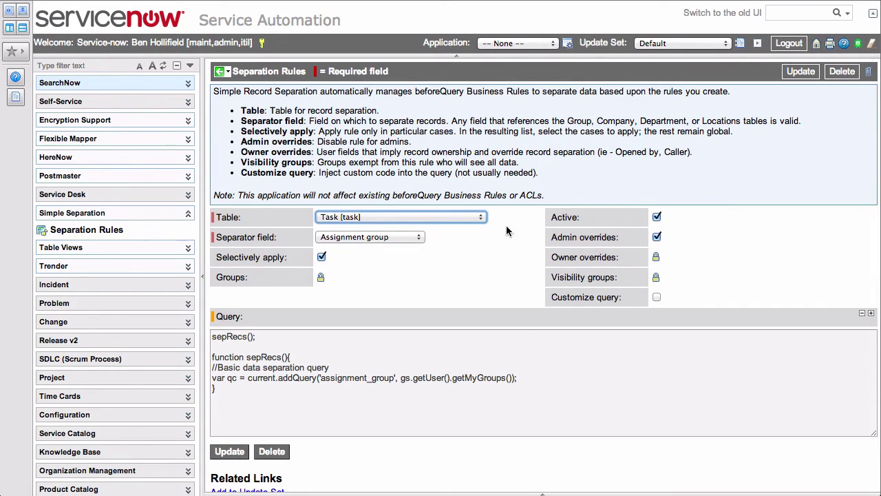
click(506, 248)
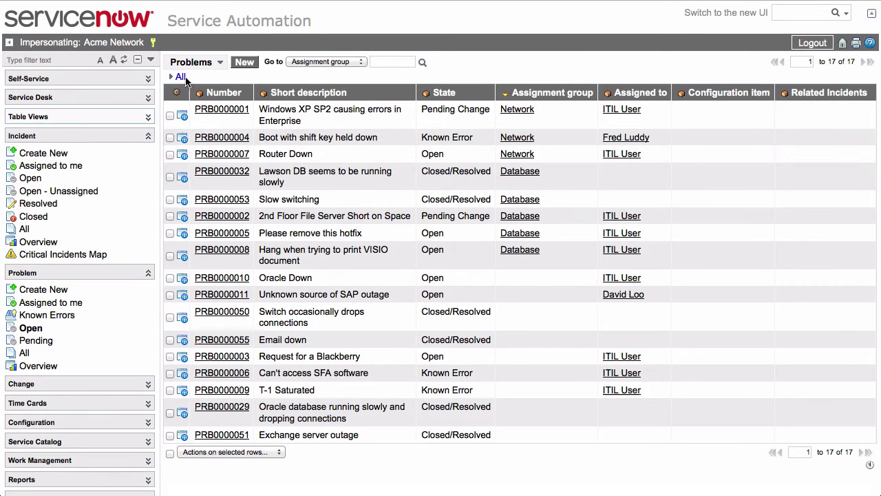
Step: Reload the All problems list to see only 3 Network problems, then reopen the active incidents
click(180, 77)
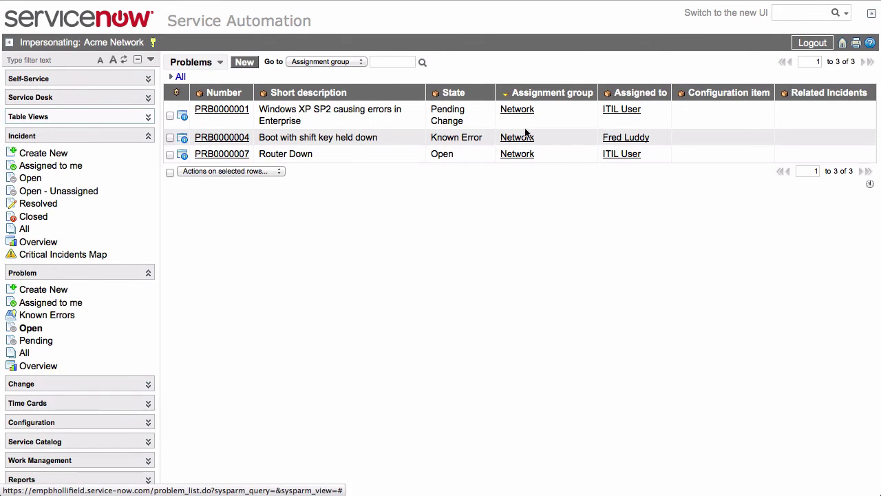
click(30, 179)
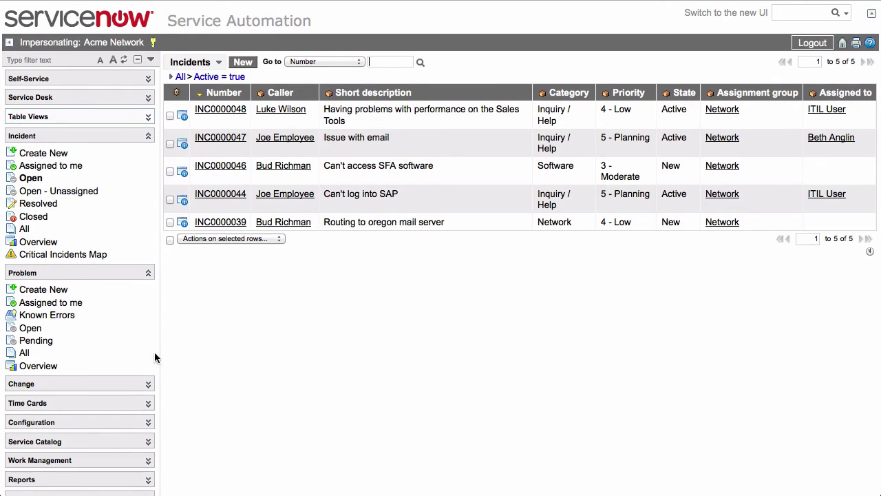